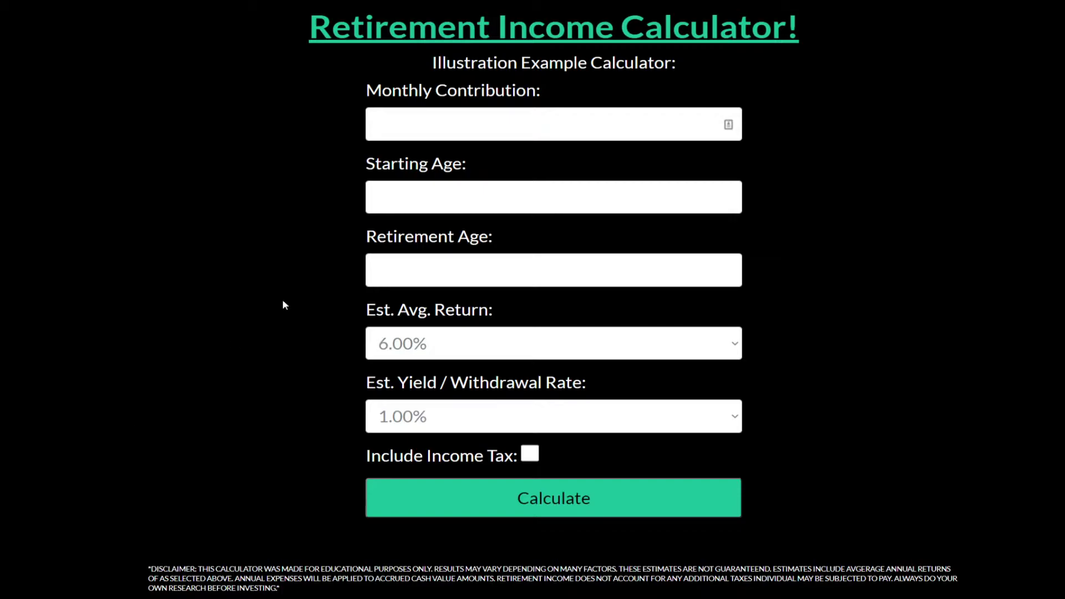
# Enter 500 as the monthly contribution.
pyautogui.click(473, 123)
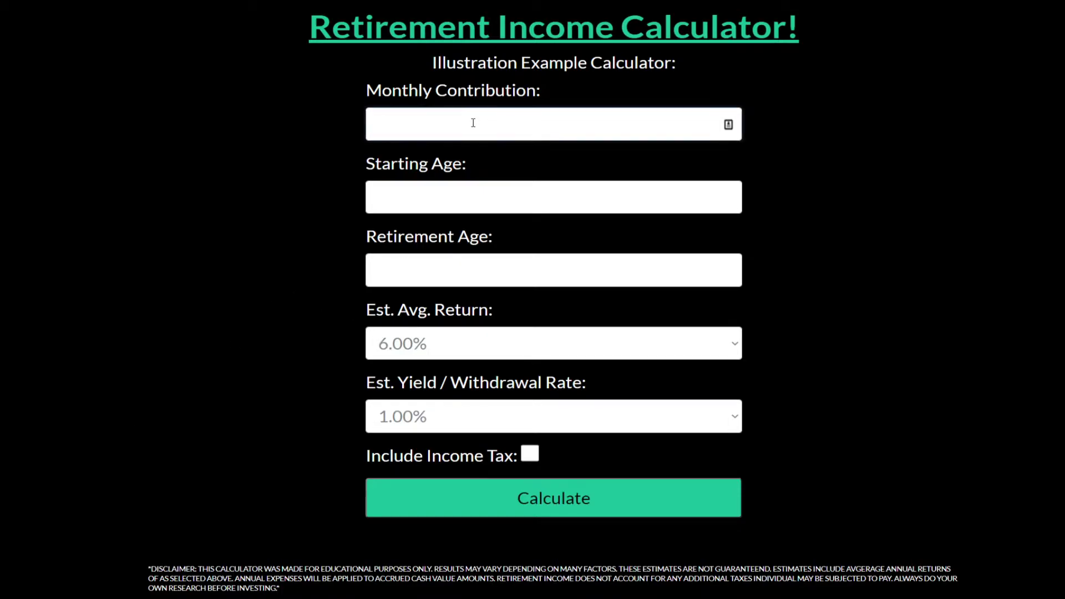
pyautogui.write('500')
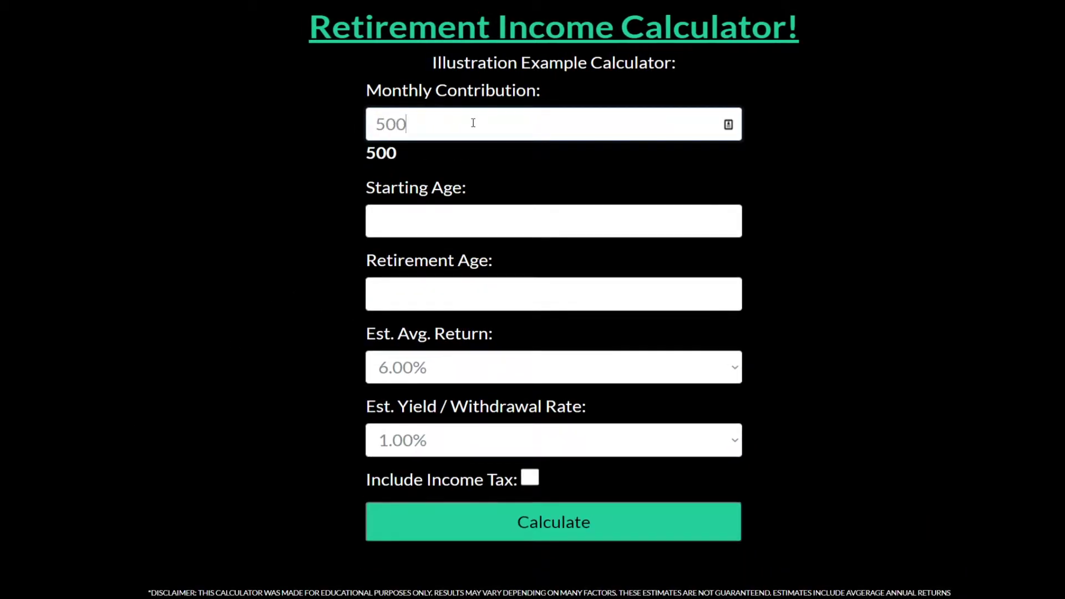
pyautogui.click(387, 154)
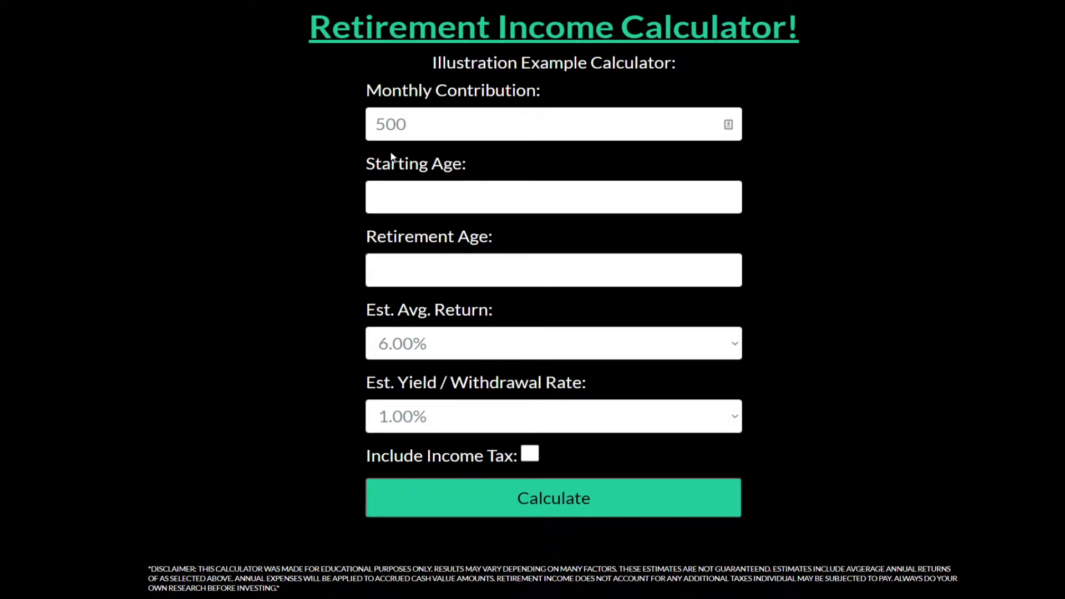
# Set the starting age to 20 and the retirement age to 60.
pyautogui.click(413, 191)
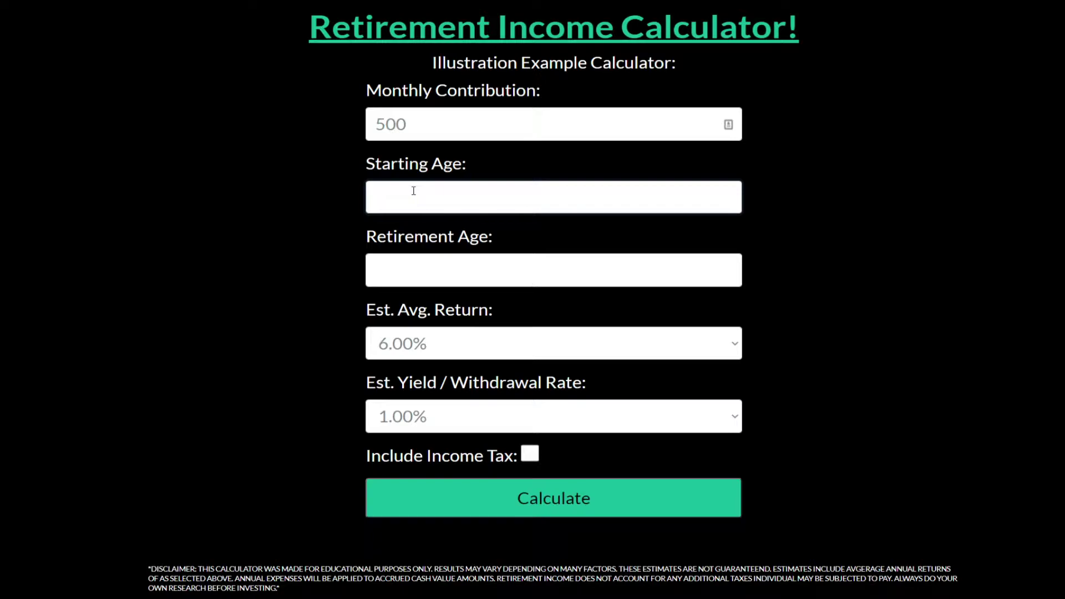
pyautogui.write('20')
pyautogui.click(433, 258)
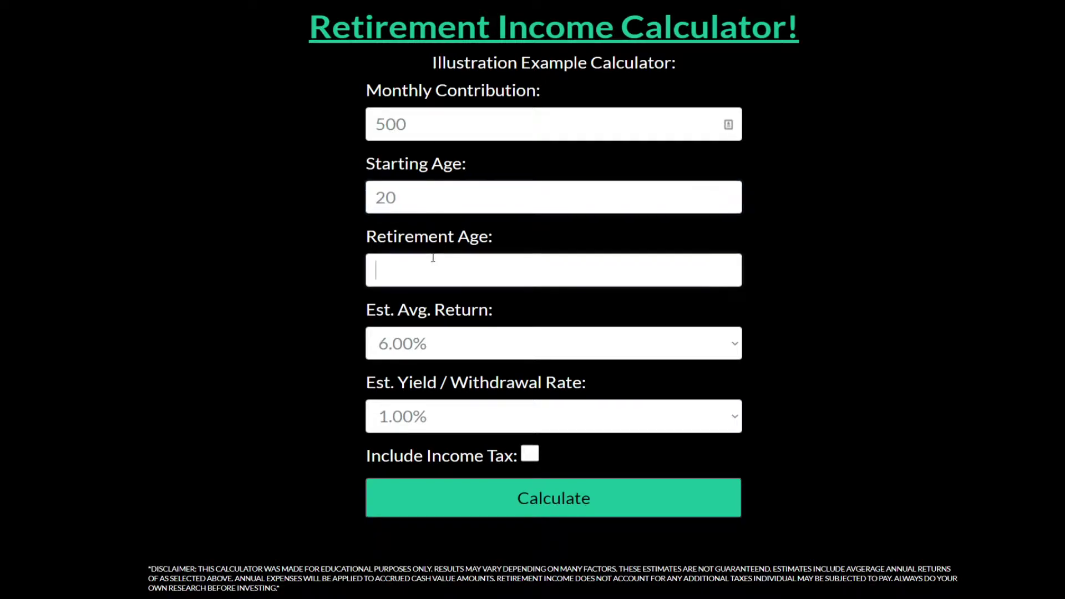
pyautogui.write('60')
pyautogui.click(415, 345)
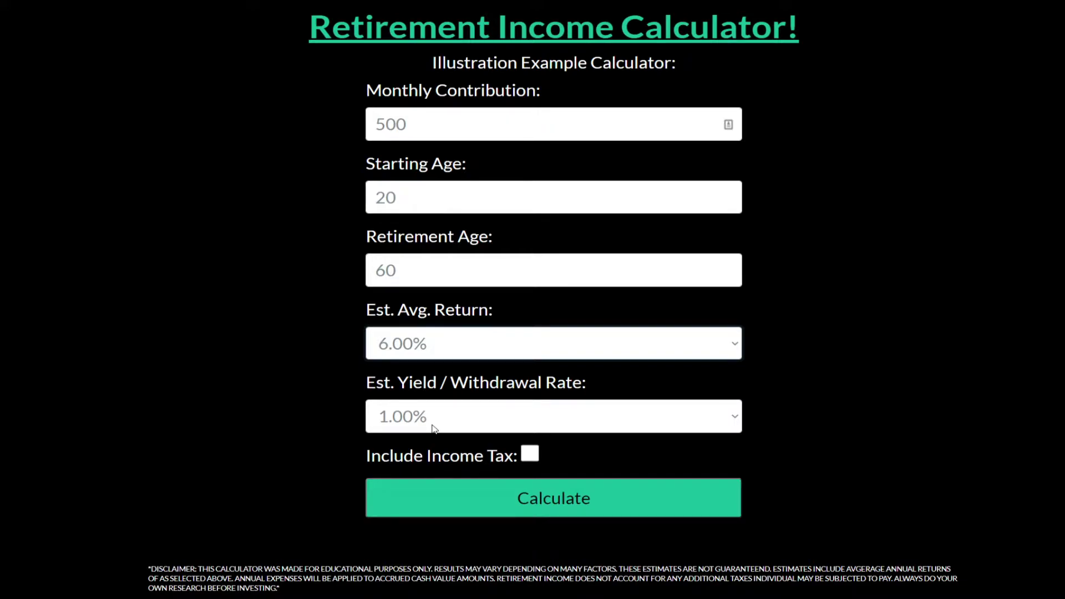
# Choose a 7.00% return and 4.00% withdrawal rate, then calculate the $1,281,570.00 portfolio.
pyautogui.press('Down')
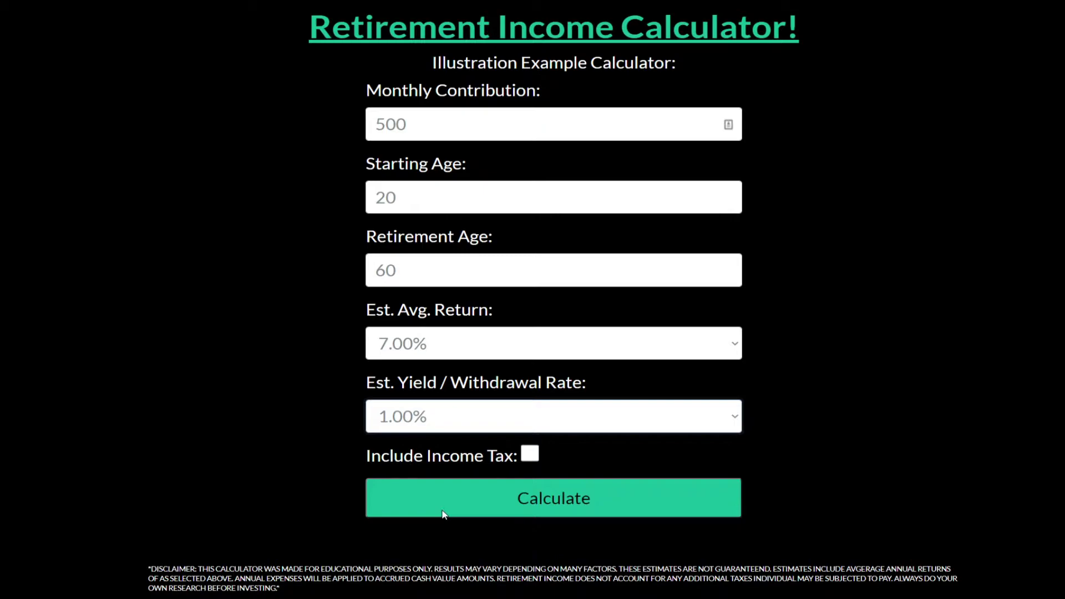
pyautogui.press('Down')
pyautogui.press('Down')
pyautogui.press('Down')
pyautogui.moveTo(357, 459); pyautogui.dragTo(516, 457)
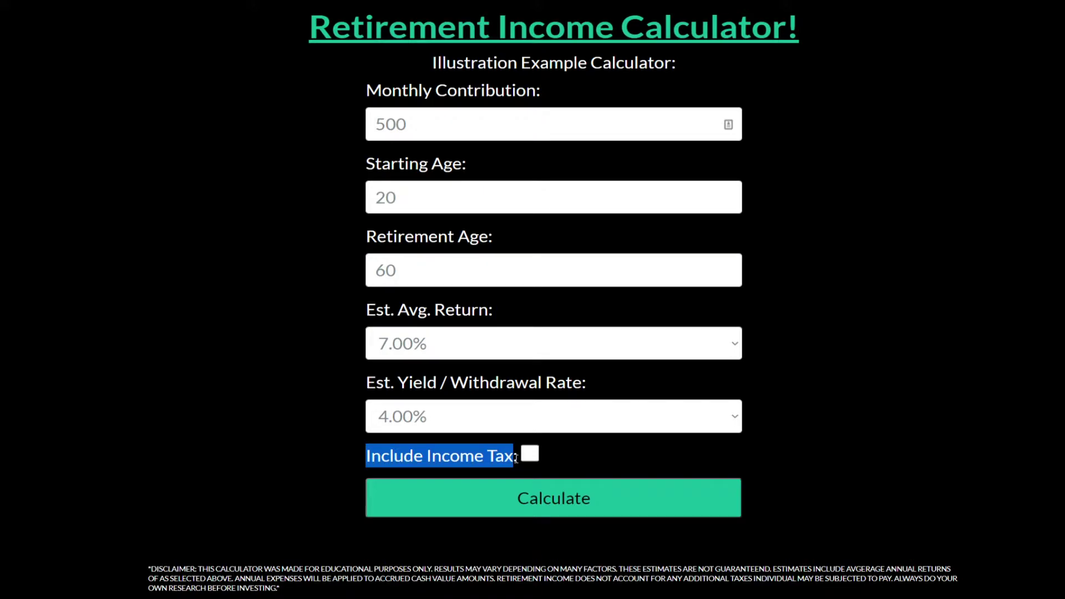
pyautogui.moveTo(515, 458); pyautogui.dragTo(519, 457)
pyautogui.click(478, 507)
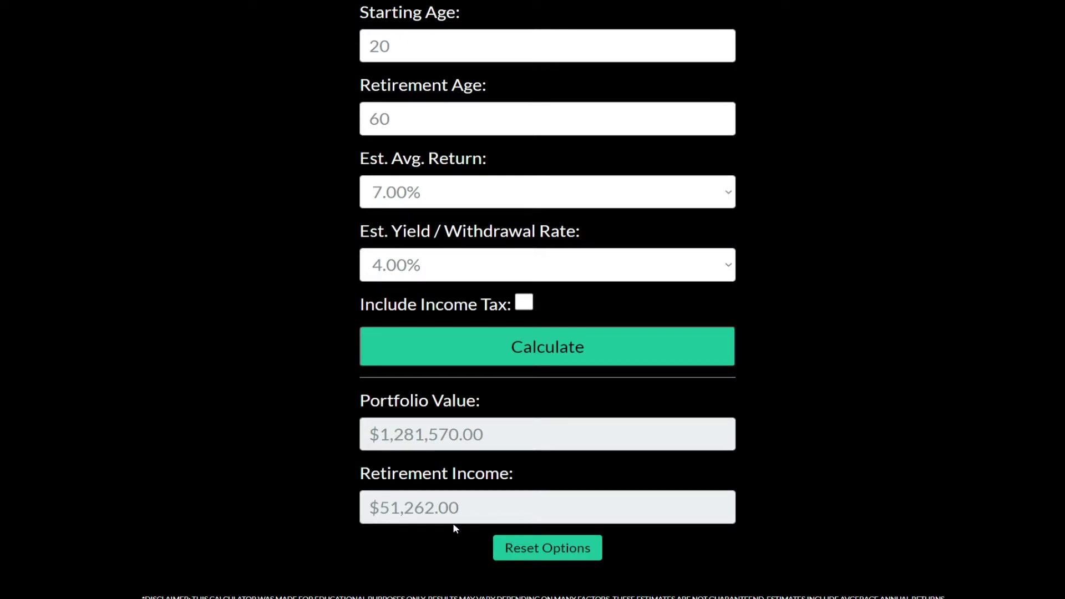
# Change the starting age from 20 to 25 and recalculate the results.
pyautogui.scroll(2, 465, 298)
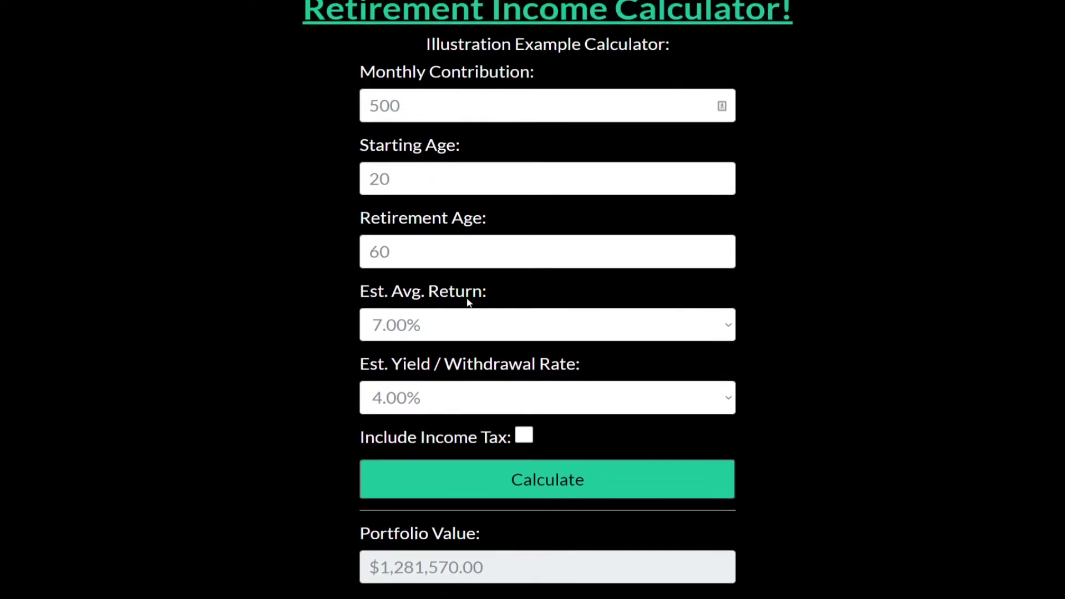
pyautogui.doubleClick(390, 179)
pyautogui.write('25')
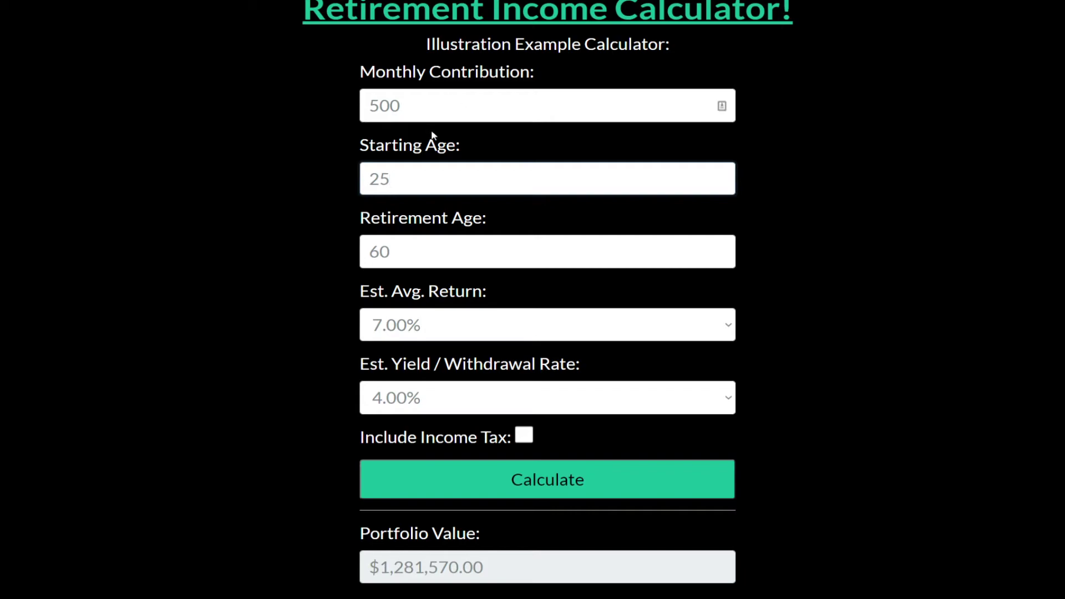
pyautogui.scroll(-3, 547, 278)
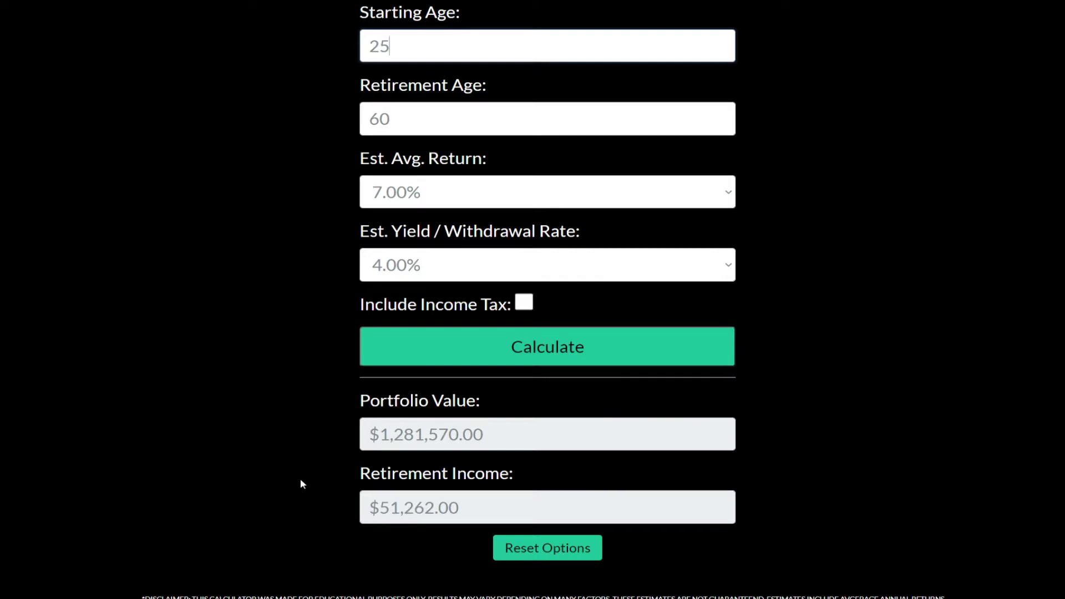
pyautogui.click(513, 359)
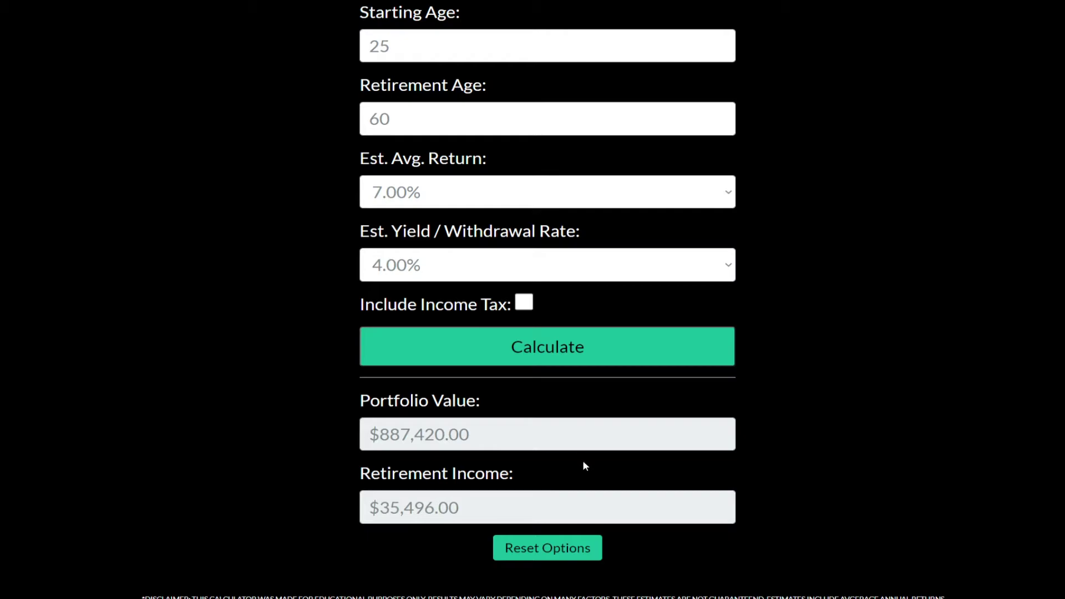
pyautogui.scroll(2, 583, 464)
# Change the starting age to 30, recalculate, and highlight the $606,397.00 and $24,255.00 results.
pyautogui.moveTo(391, 179); pyautogui.dragTo(357, 198)
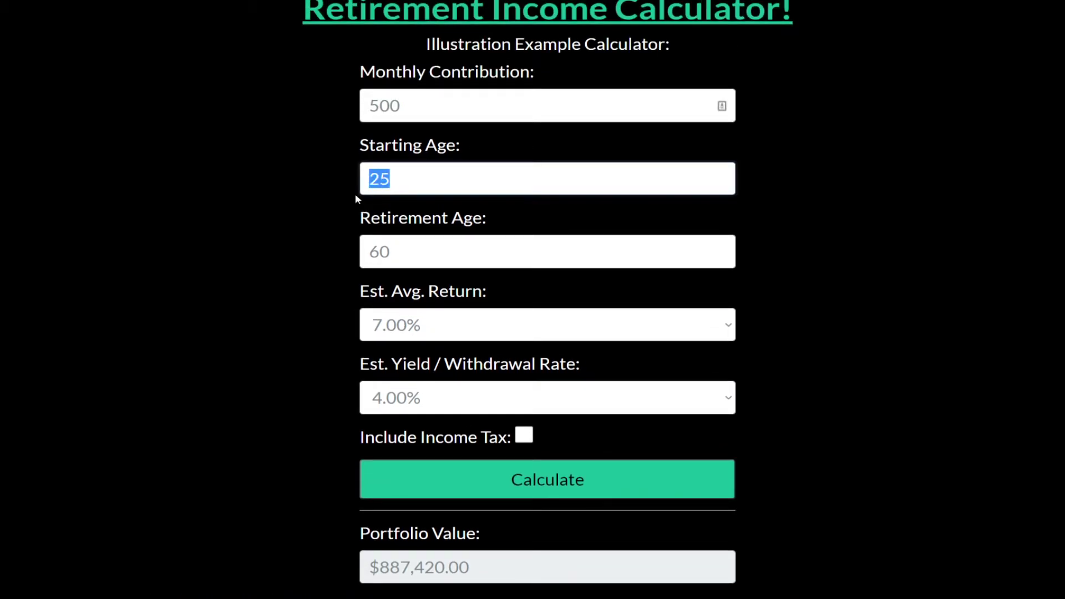
pyautogui.write('30')
pyautogui.click(578, 496)
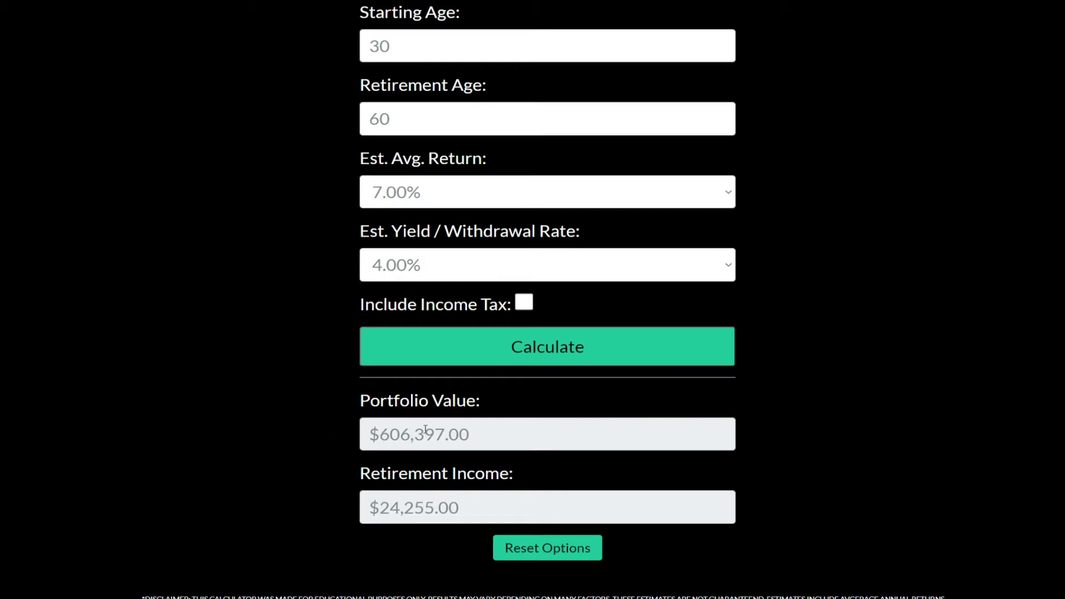
pyautogui.moveTo(369, 435); pyautogui.dragTo(469, 439)
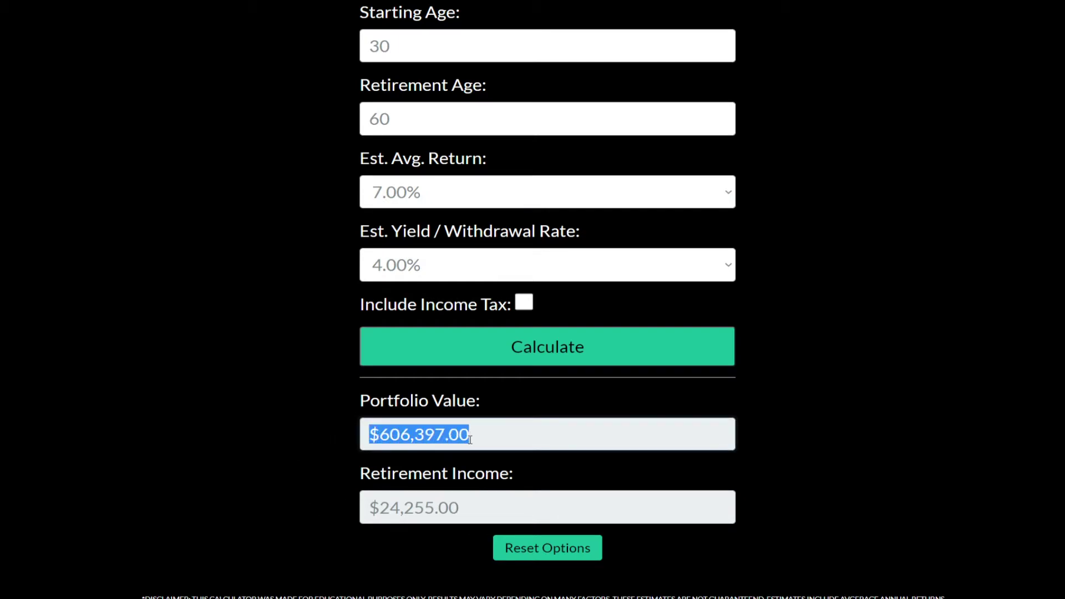
pyautogui.moveTo(369, 507); pyautogui.dragTo(468, 508)
pyautogui.click(411, 508)
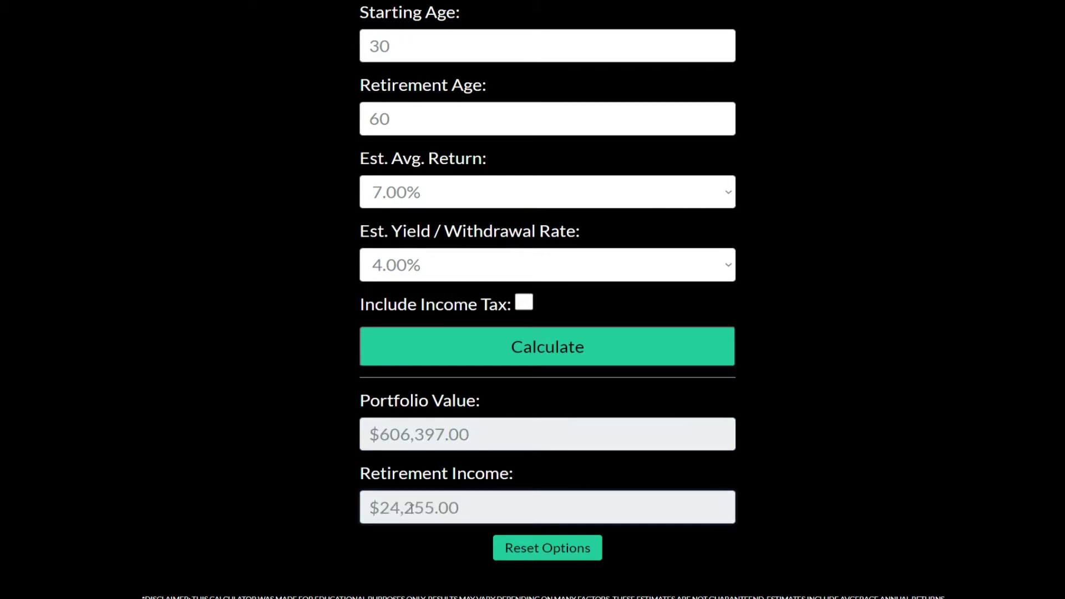
pyautogui.scroll(3, 411, 508)
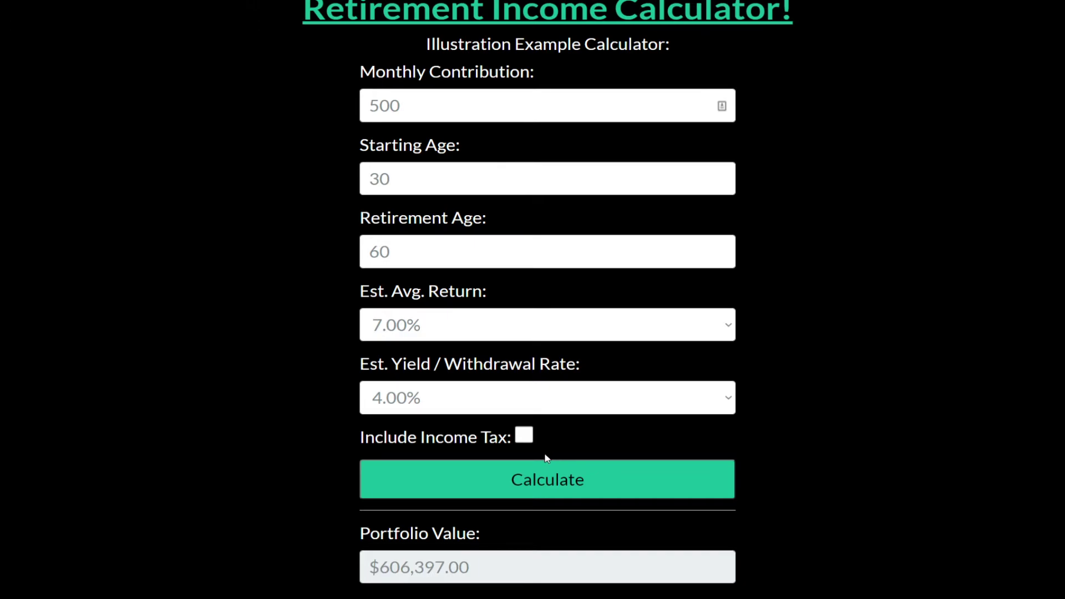
# Zoom in, raise the monthly contribution to 1000, and calculate the $48,513.00 retirement income.
pyautogui.hotkey('ctrl', '+')
pyautogui.hotkey('ctrl', '+')
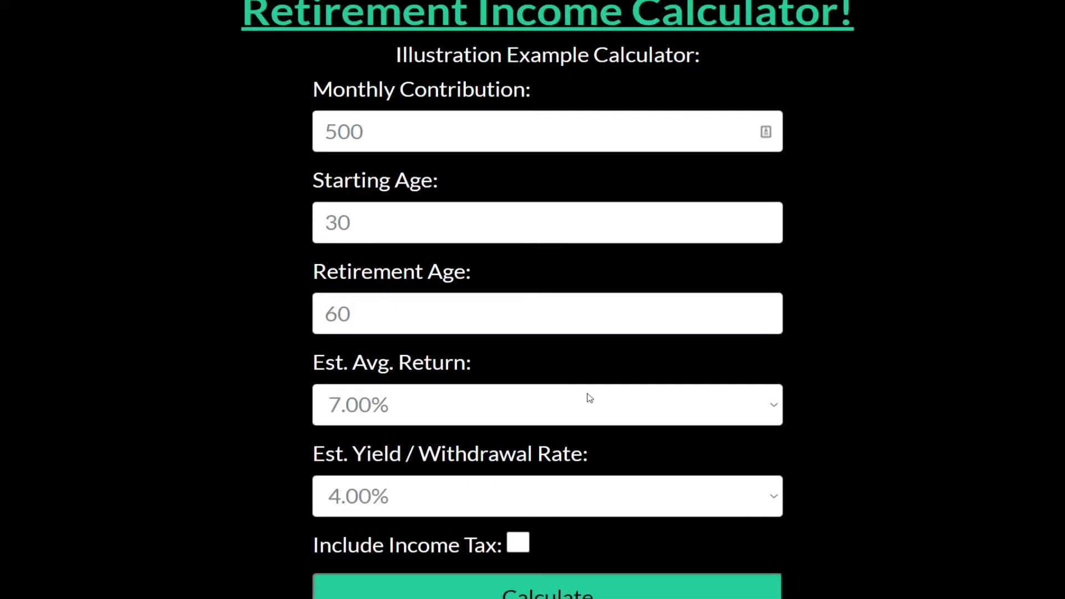
pyautogui.scroll(-2, 376, 302)
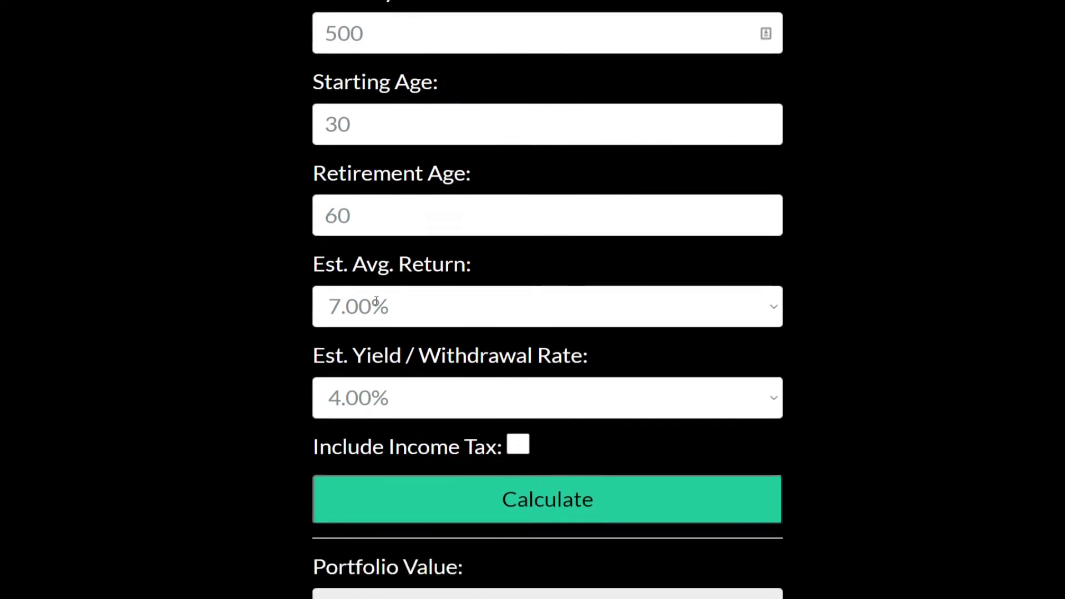
pyautogui.scroll(-4, 383, 444)
pyautogui.scroll(6, 384, 448)
pyautogui.scroll(-2, 385, 444)
pyautogui.scroll(2, 385, 443)
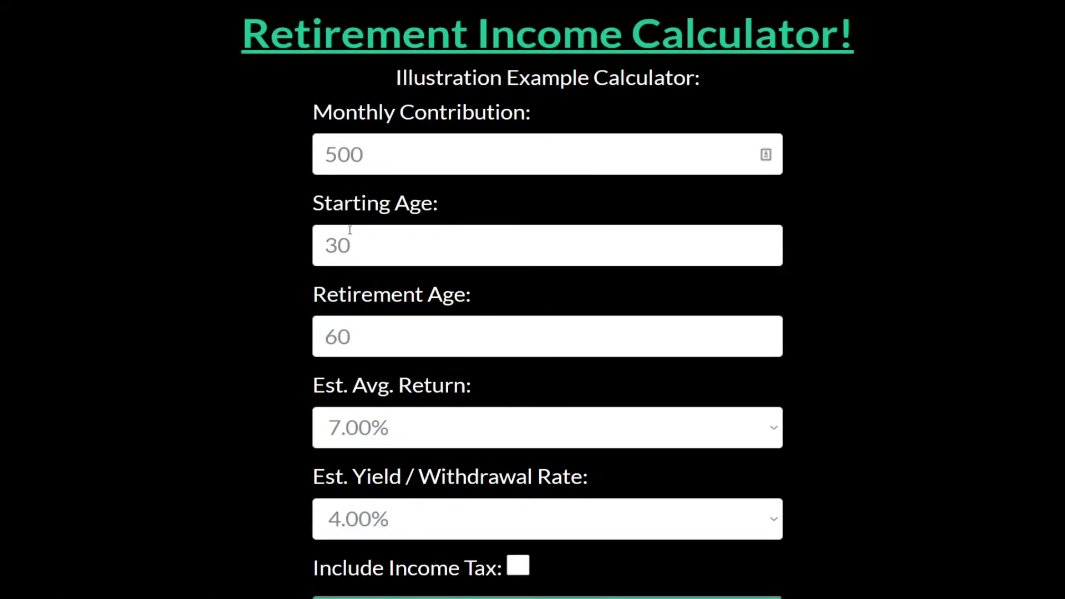
pyautogui.doubleClick(383, 159)
pyautogui.write('100')
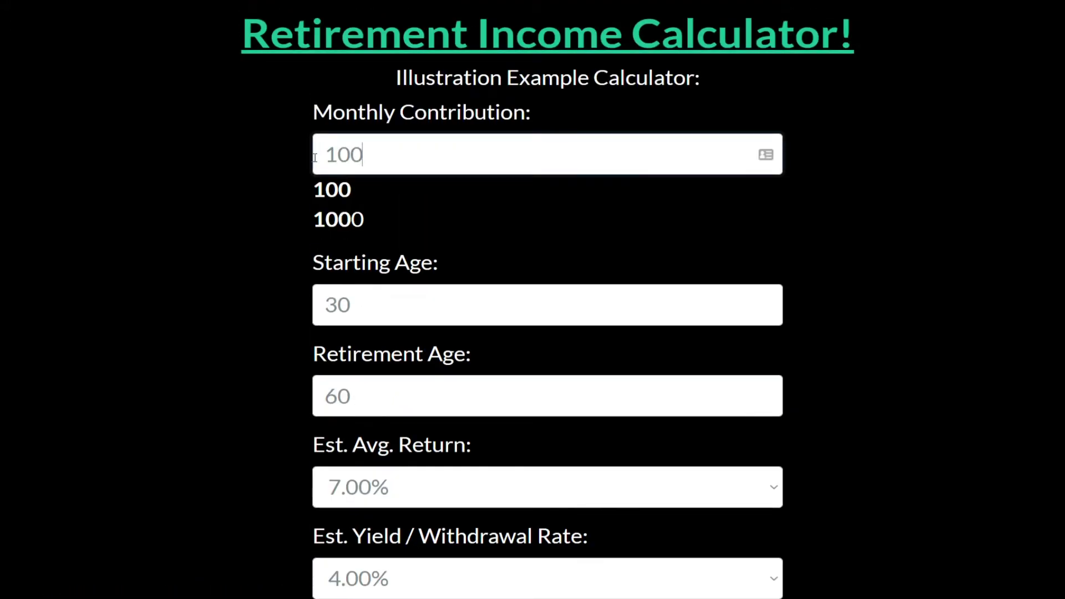
pyautogui.write('0')
pyautogui.click(867, 187)
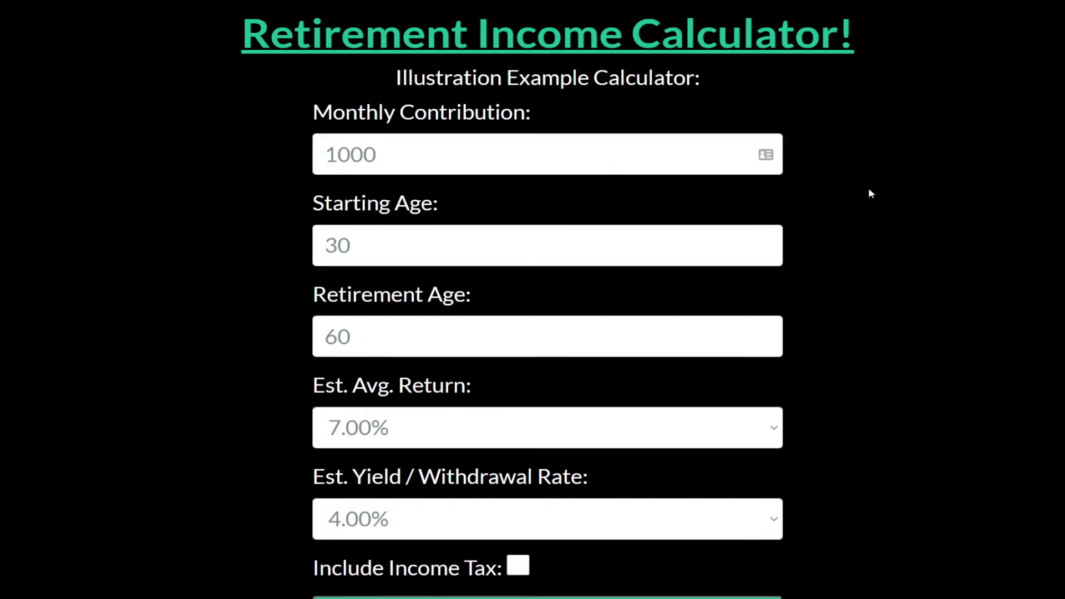
pyautogui.scroll(-3, 583, 340)
pyautogui.click(549, 496)
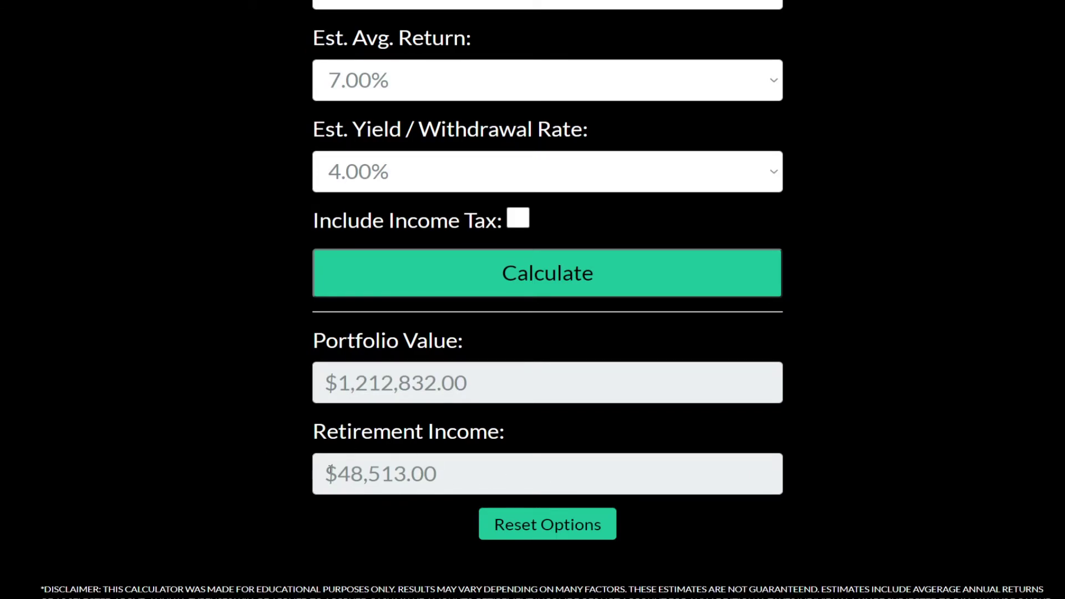
pyautogui.moveTo(330, 470); pyautogui.dragTo(461, 472)
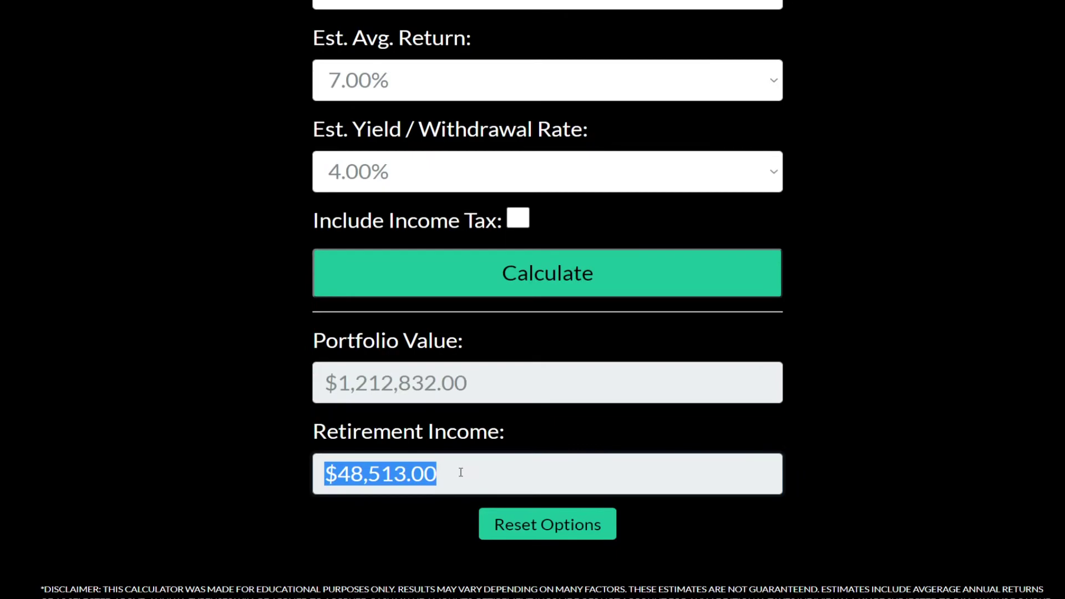
# Change the monthly contribution to 1100 and recalculate the results.
pyautogui.scroll(6, 461, 465)
pyautogui.doubleClick(363, 154)
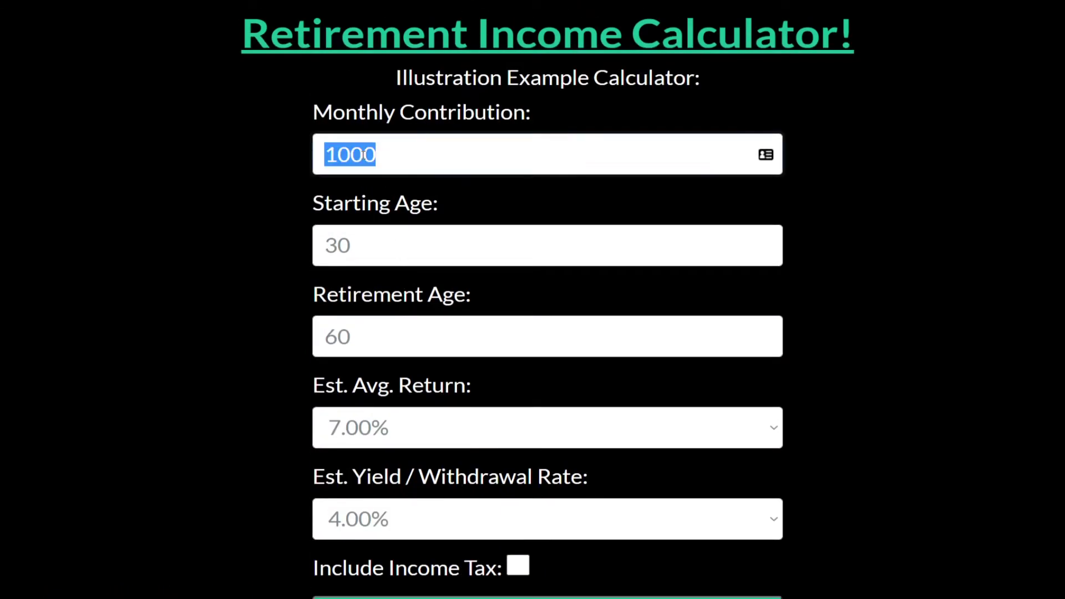
pyautogui.write('1100')
pyautogui.scroll(-2, 450, 257)
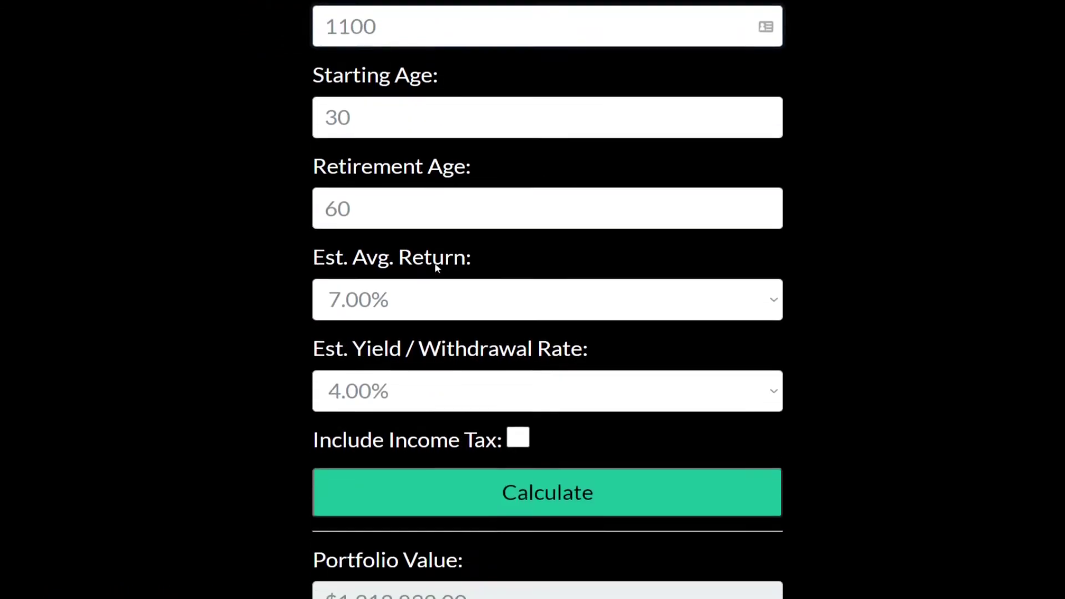
pyautogui.click(533, 485)
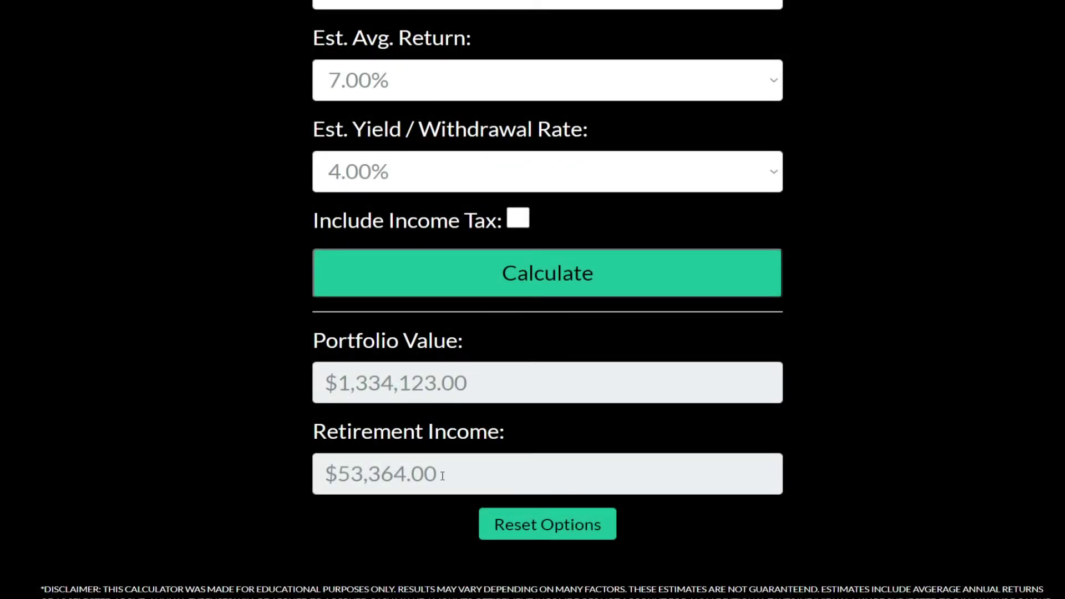
pyautogui.moveTo(325, 474); pyautogui.dragTo(469, 475)
pyautogui.scroll(5, 466, 474)
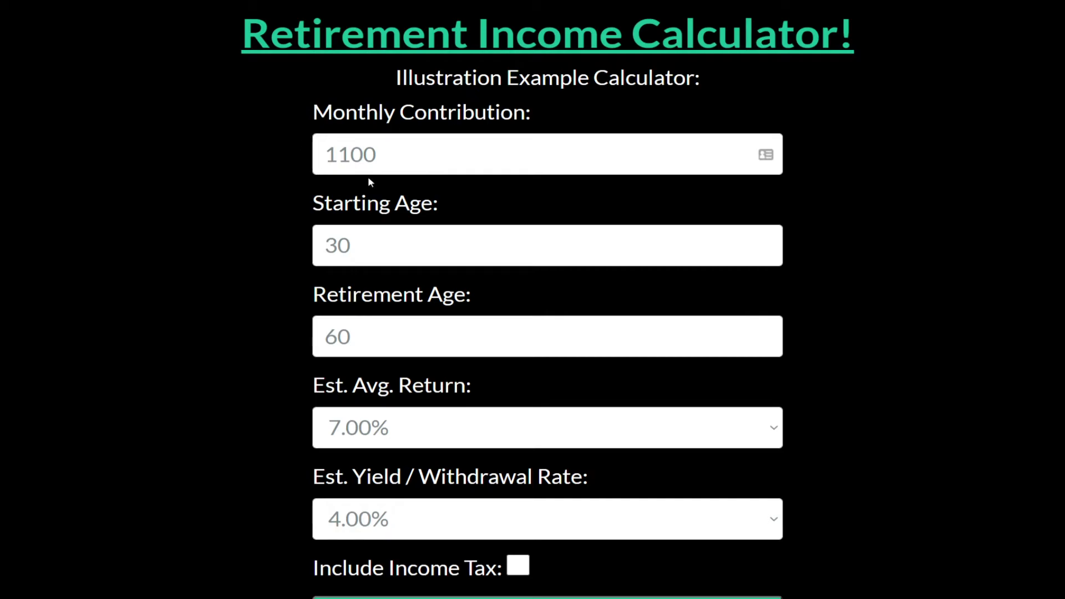
pyautogui.scroll(-6, 407, 161)
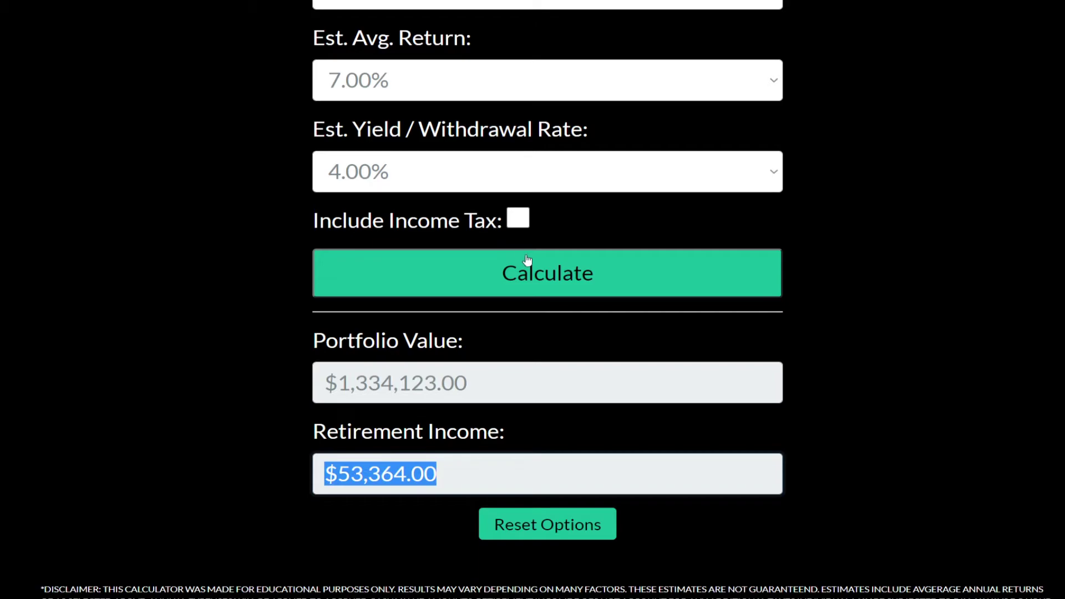
pyautogui.scroll(6, 555, 271)
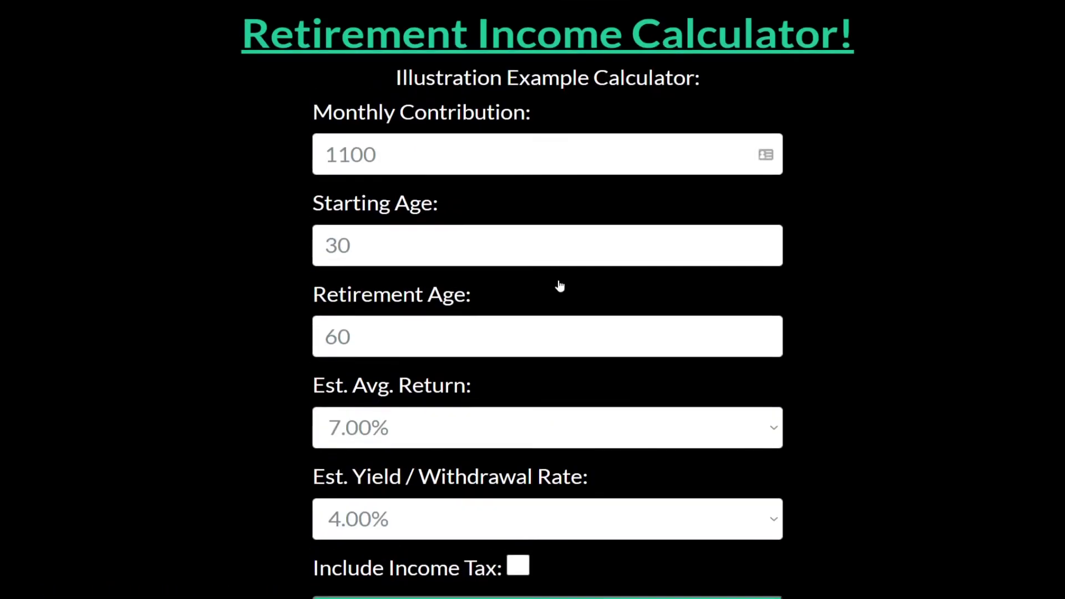
pyautogui.scroll(-6, 565, 288)
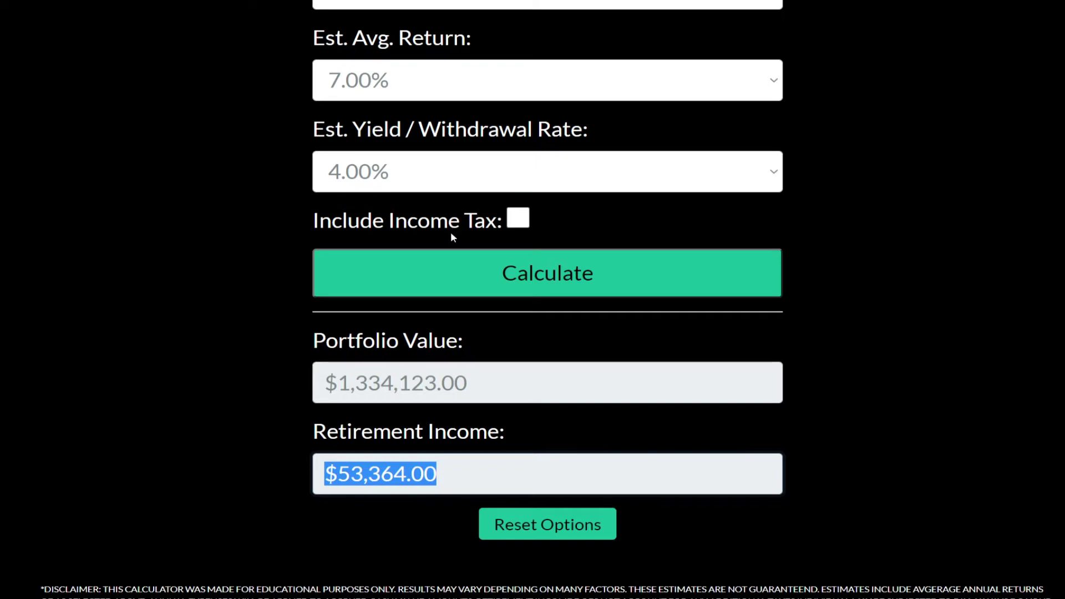
pyautogui.scroll(3, 452, 236)
pyautogui.scroll(3, 452, 236)
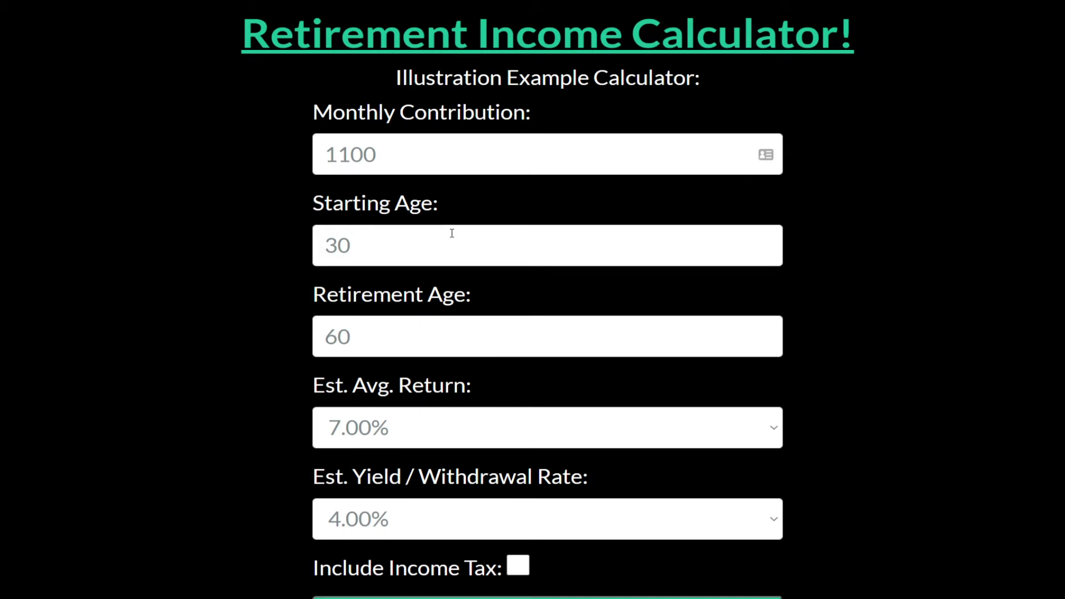
pyautogui.scroll(-5, 452, 233)
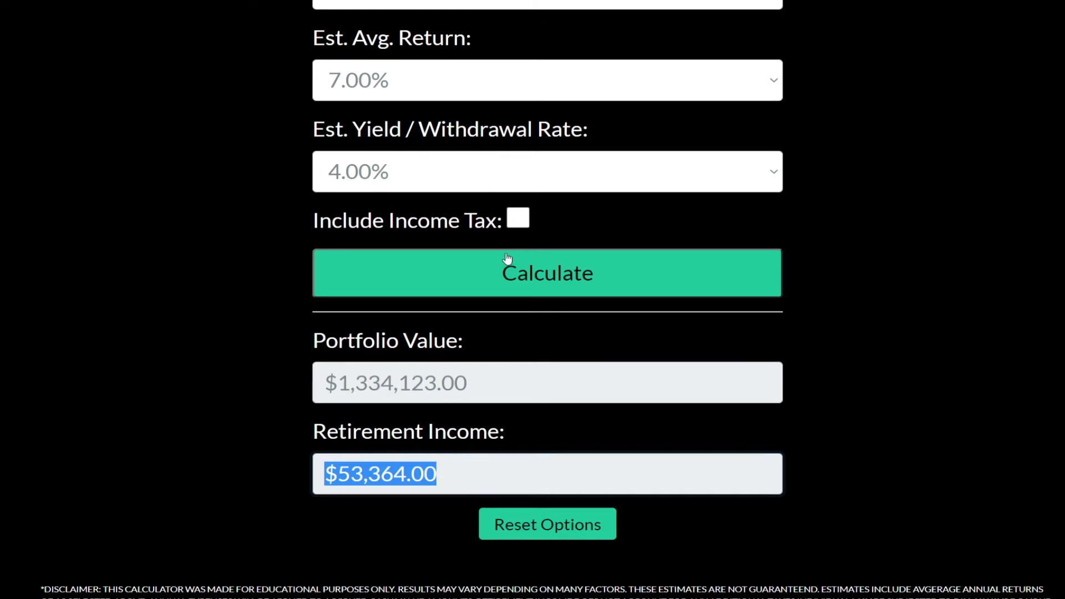
pyautogui.scroll(6, 507, 258)
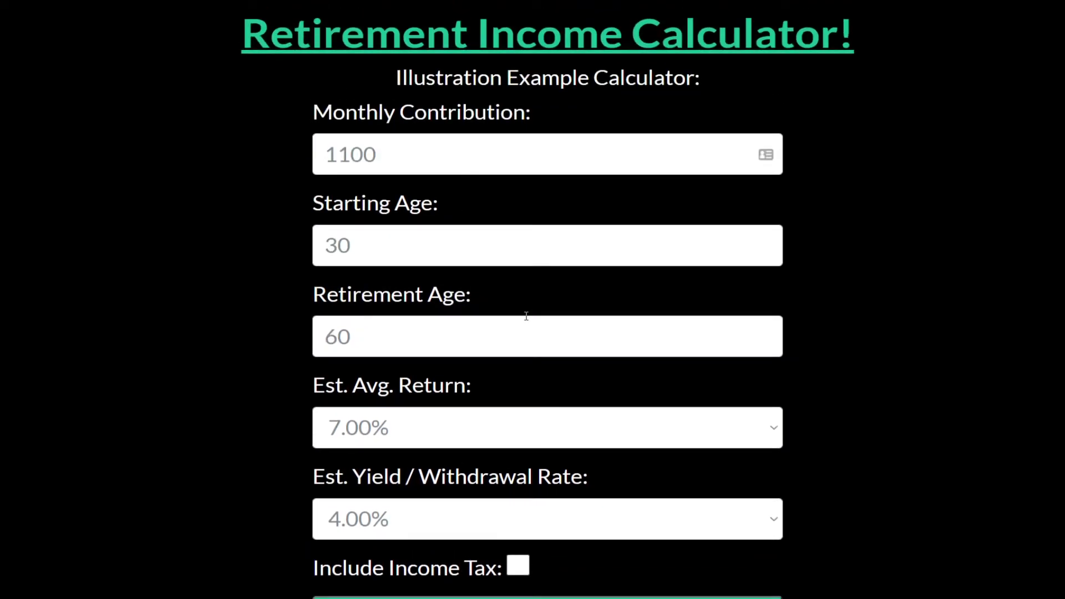
pyautogui.scroll(-6, 526, 316)
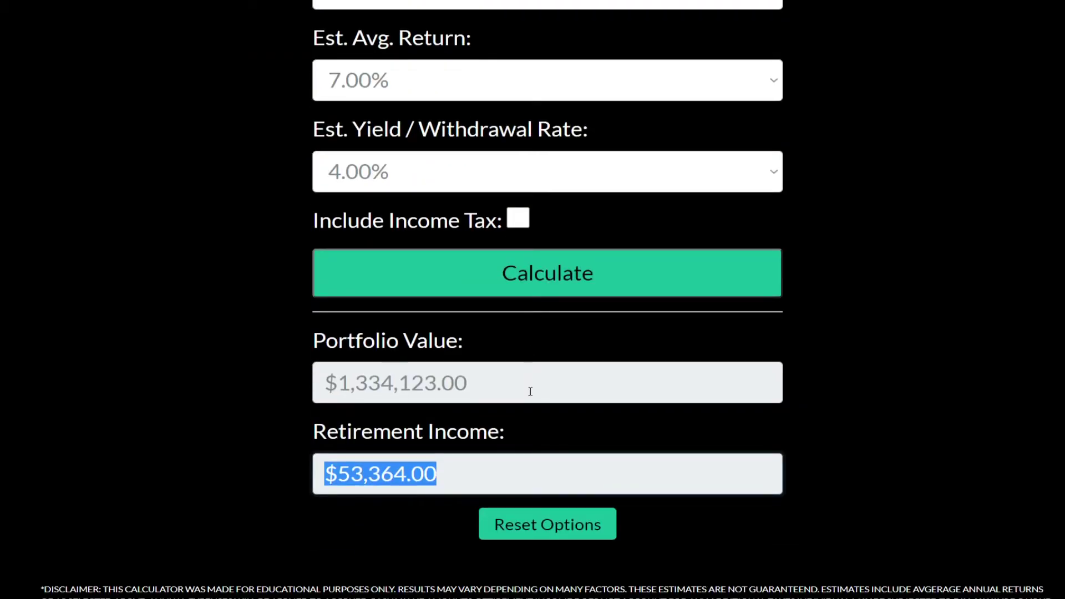